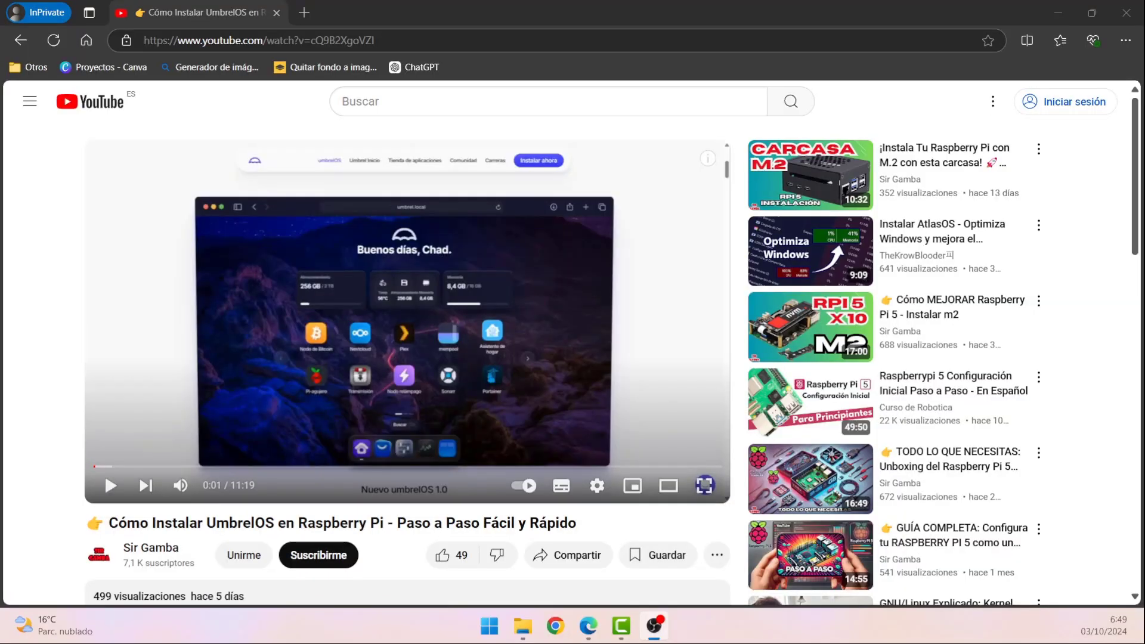
# Expand the description of the UmbrelOS installation video and examine the subscription, licence and cheap-games links
pyautogui.click(41, 479)
pyautogui.scroll(-5, 40, 479)
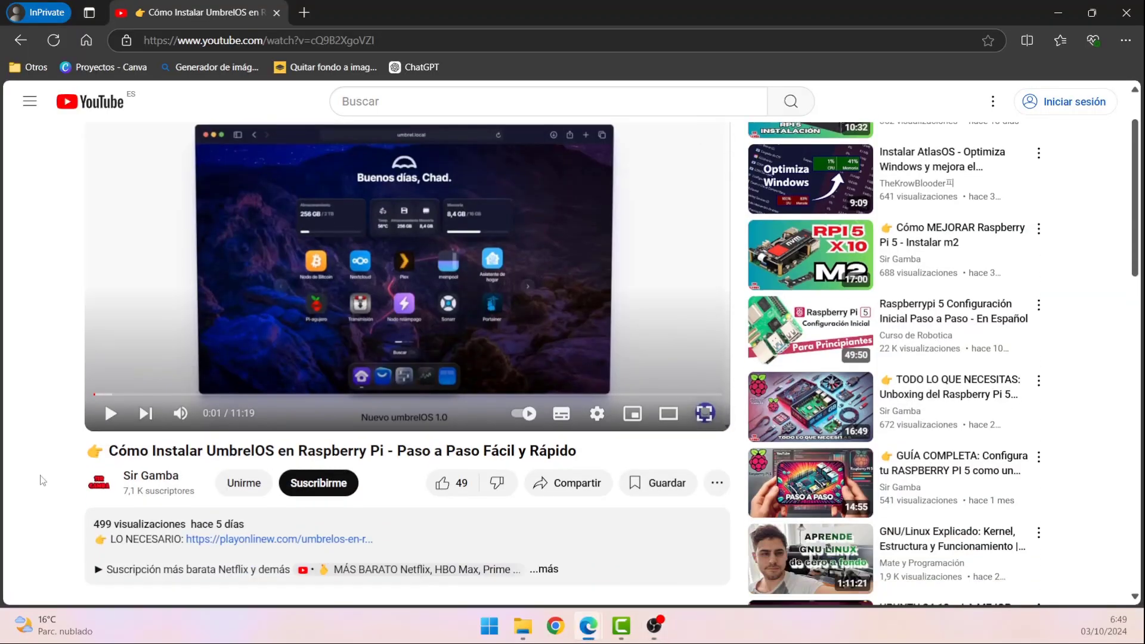
pyautogui.click(544, 344)
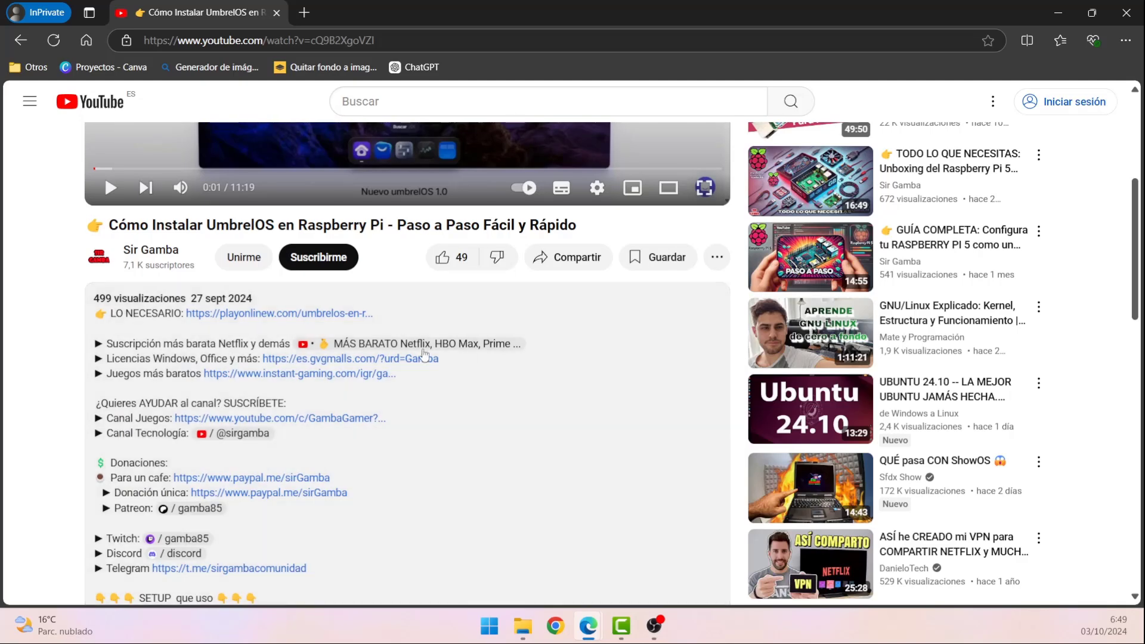
pyautogui.moveTo(110, 344); pyautogui.dragTo(232, 345)
pyautogui.moveTo(131, 359); pyautogui.dragTo(218, 356)
pyautogui.moveTo(130, 374); pyautogui.dragTo(152, 374)
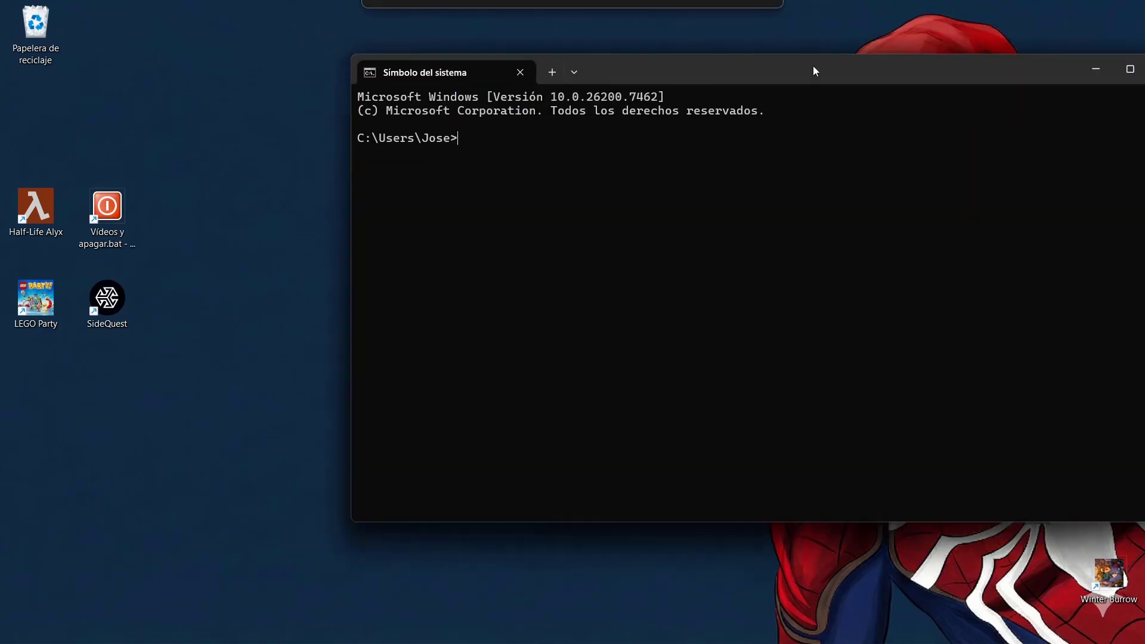
# Run ipconfig in a Command Prompt window to list the computer's network configuration
pyautogui.moveTo(814, 69); pyautogui.dragTo(642, 87)
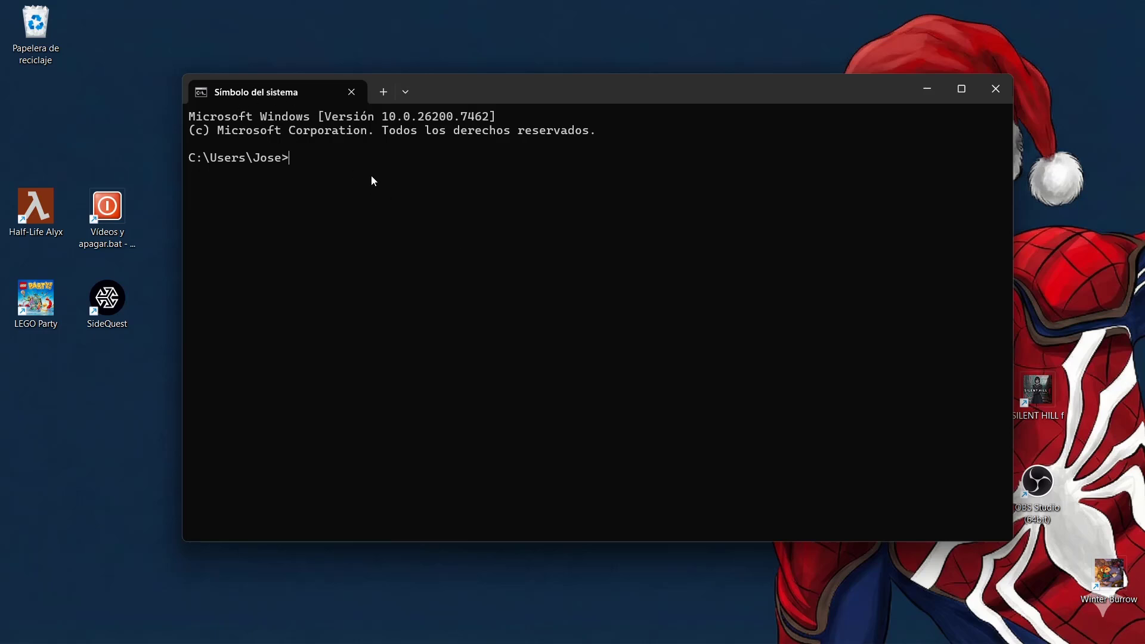
pyautogui.write('ipconfig')
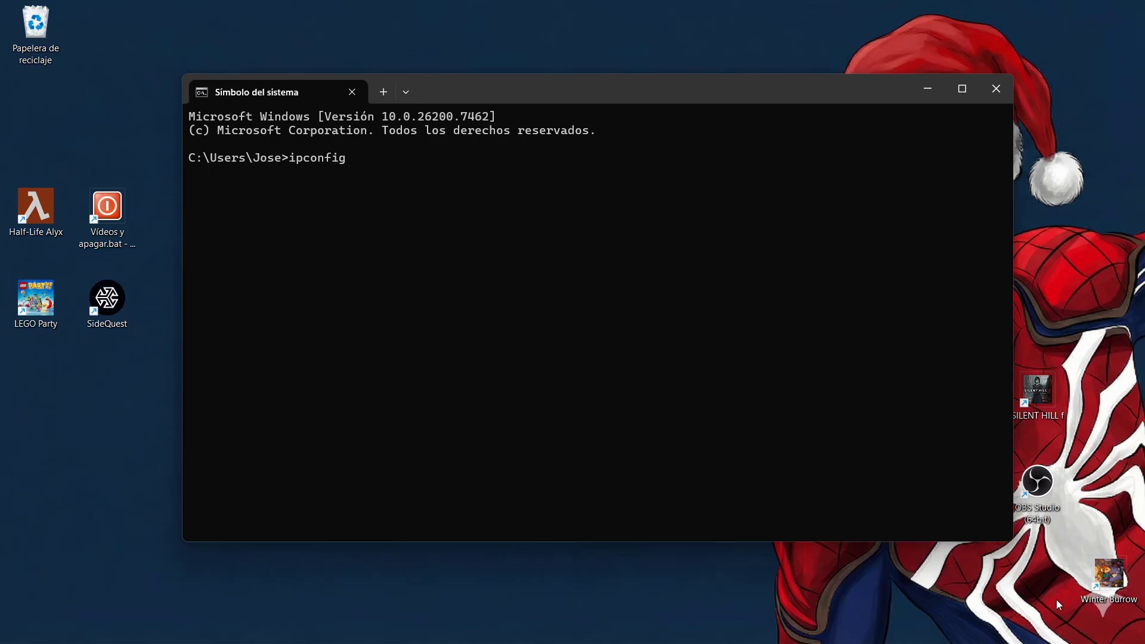
pyautogui.press('Return')
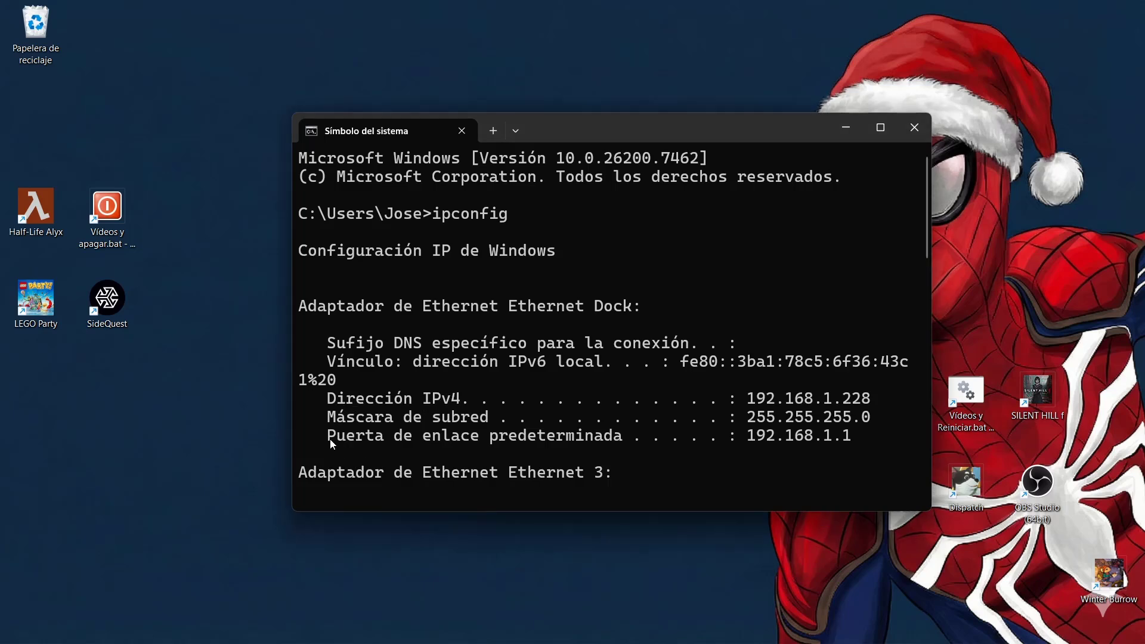
# Locate the Ethernet adapter's default gateway address in the ipconfig output, close Command Prompt and switch to the Firefox address bar
pyautogui.moveTo(330, 439); pyautogui.dragTo(853, 437)
pyautogui.click(753, 436)
pyautogui.click(784, 434)
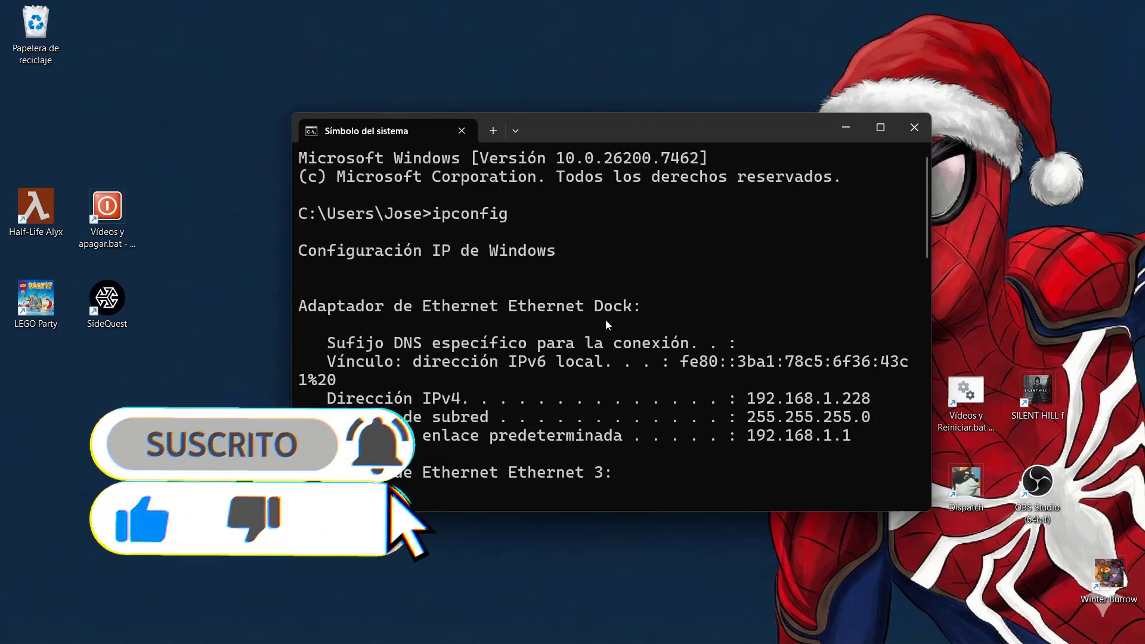
pyautogui.click(916, 127)
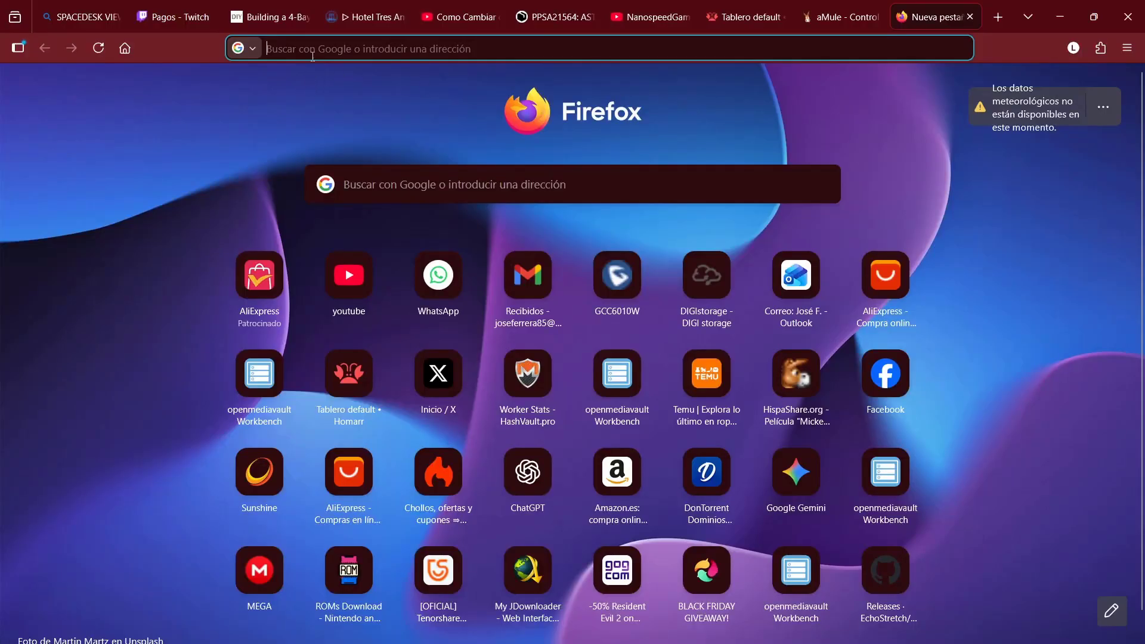
pyautogui.rightClick(312, 56)
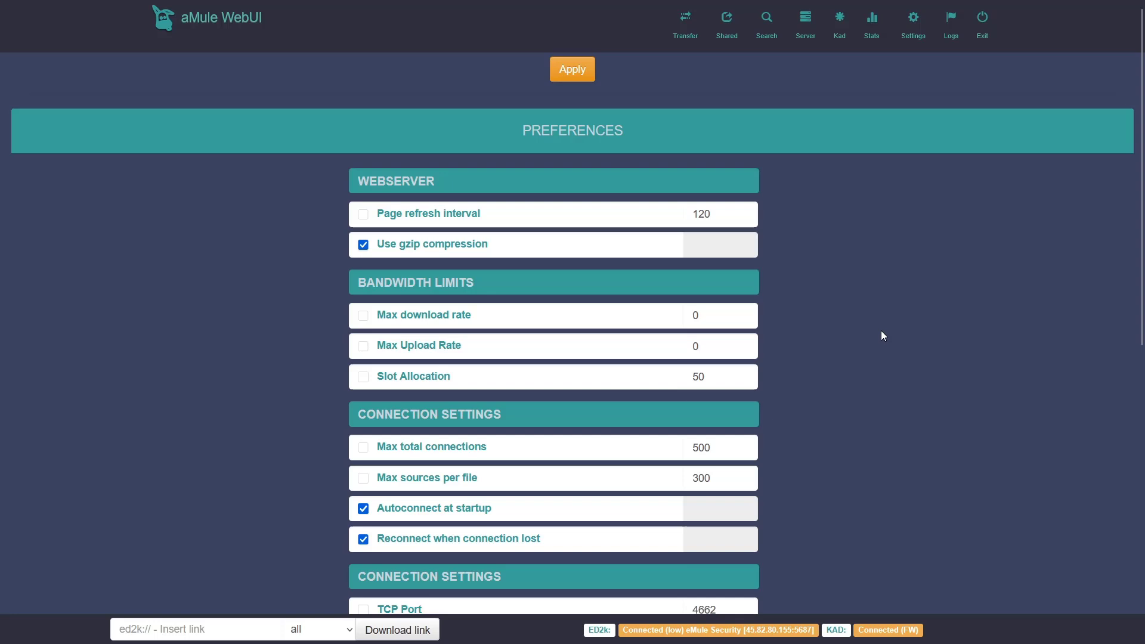
# Examine the TCP Port and UDP Port entries under Connection Settings in the aMule WebUI preferences
pyautogui.scroll(-7, 877, 315)
pyautogui.scroll(7, 878, 314)
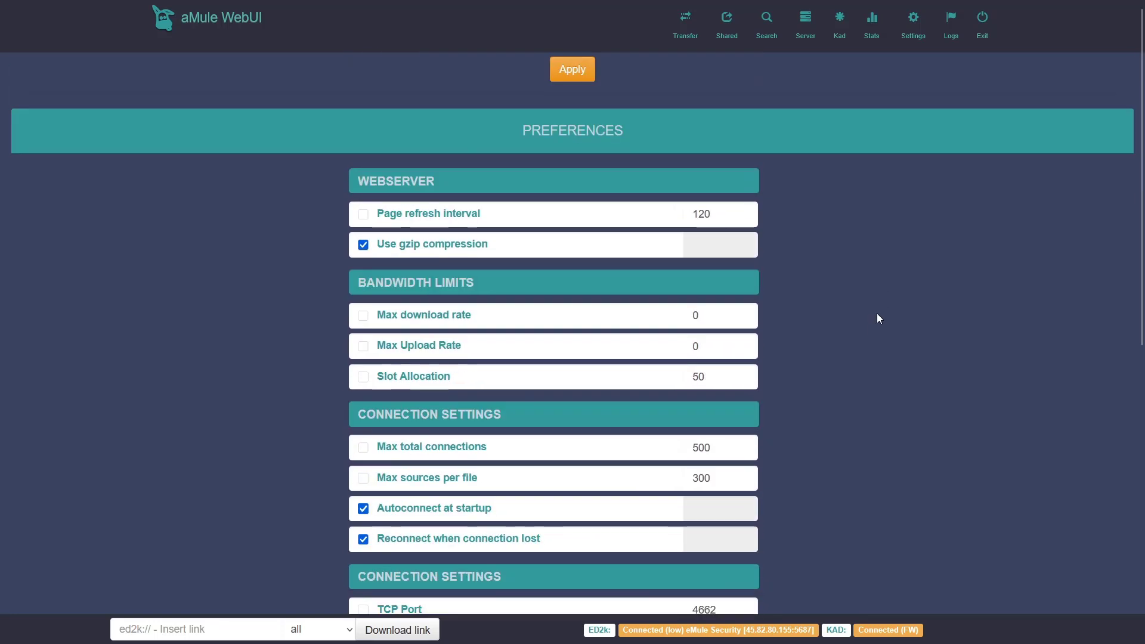
pyautogui.scroll(-4, 878, 318)
pyautogui.scroll(-1, 876, 313)
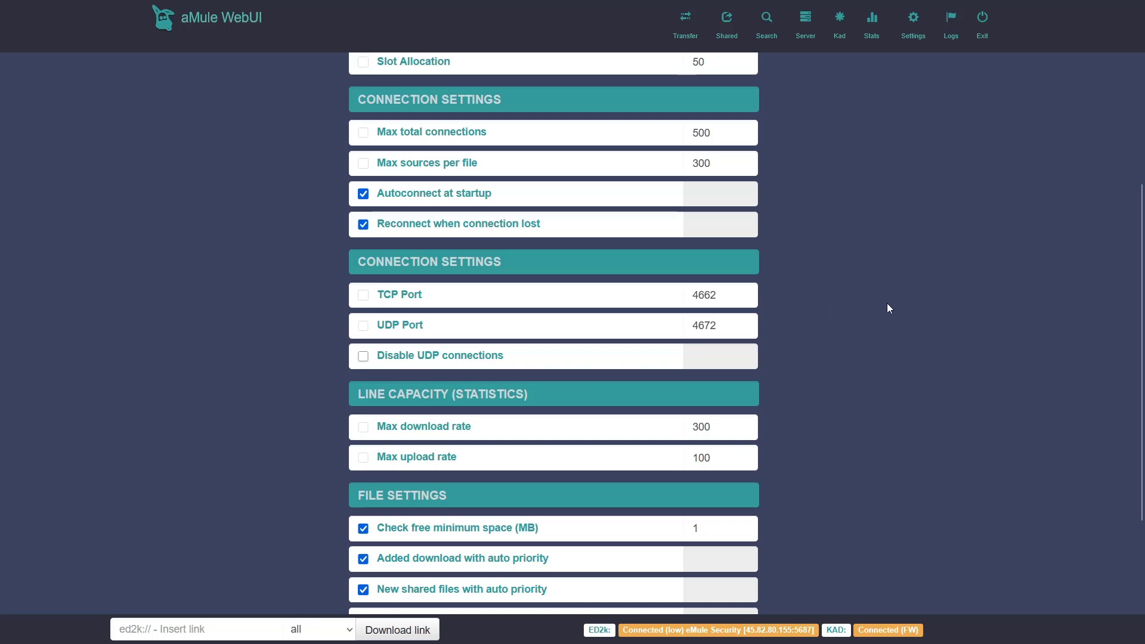
pyautogui.click(366, 303)
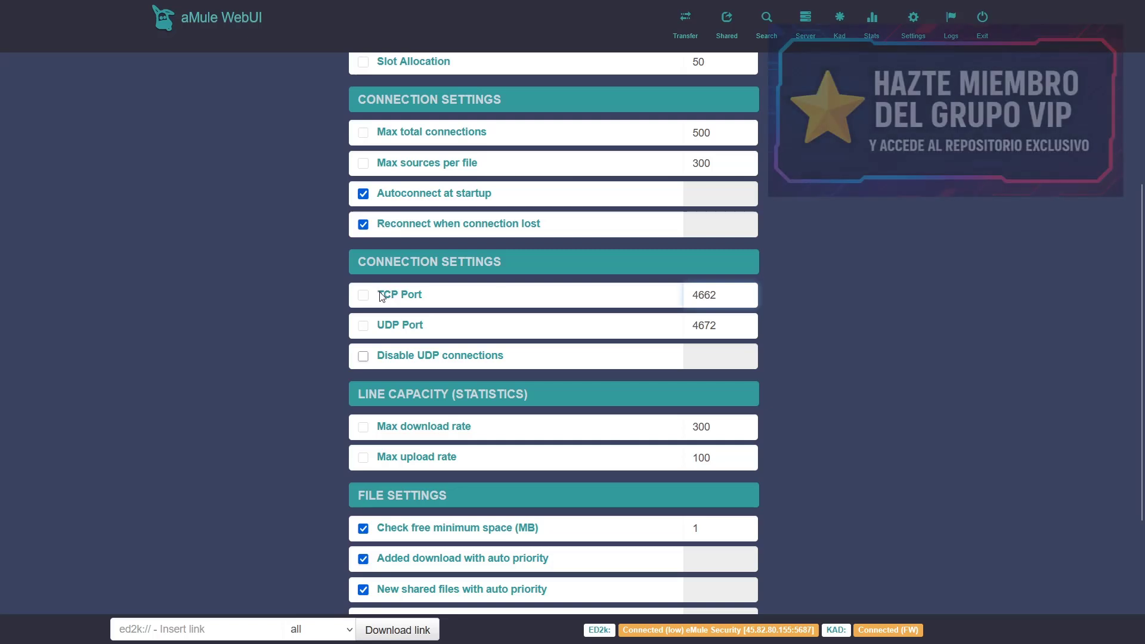
pyautogui.moveTo(379, 294); pyautogui.dragTo(429, 301)
pyautogui.moveTo(739, 301); pyautogui.dragTo(711, 301)
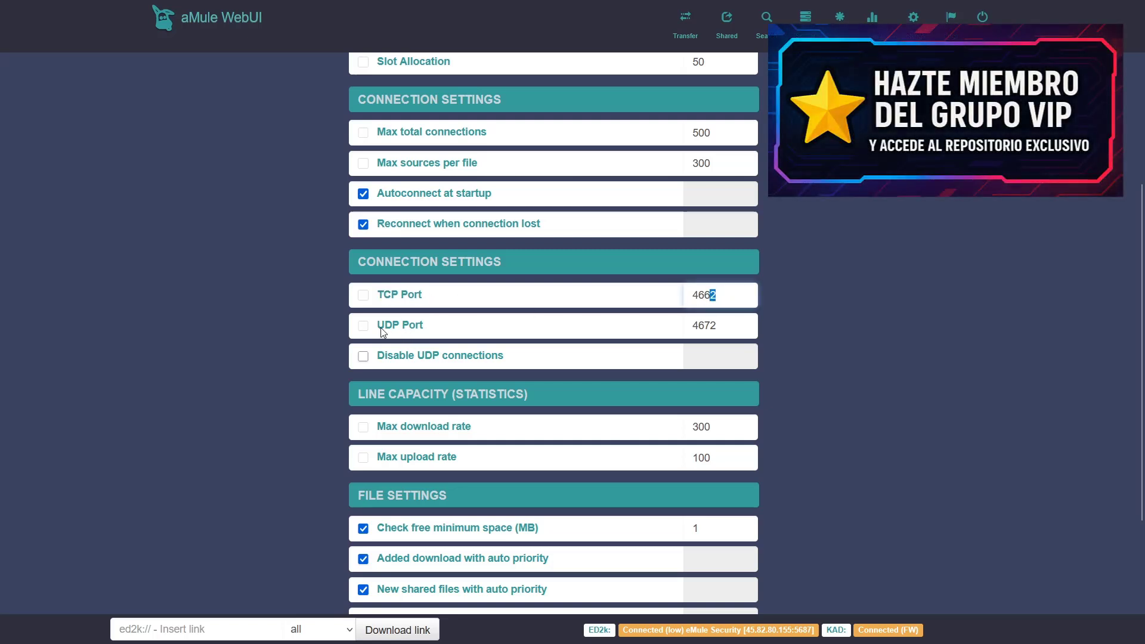
pyautogui.moveTo(383, 332); pyautogui.dragTo(422, 332)
pyautogui.click(721, 326)
pyautogui.moveTo(739, 327); pyautogui.dragTo(699, 326)
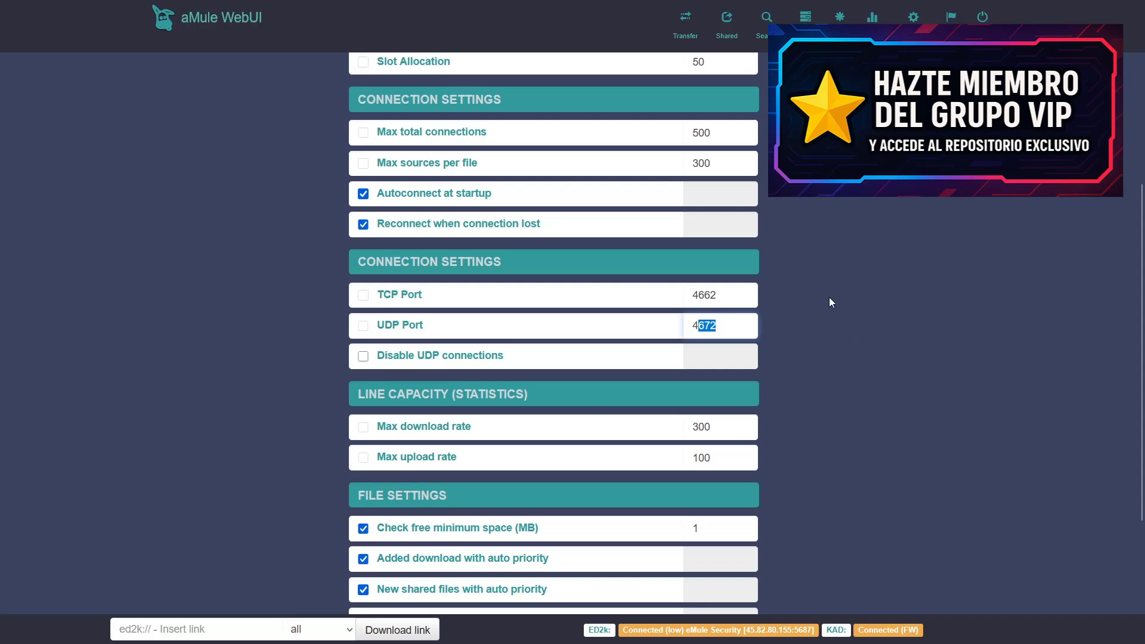
# Set the TCP port to 51000 and the UDP port to 51001 in the aMule connection settings
pyautogui.click(740, 298)
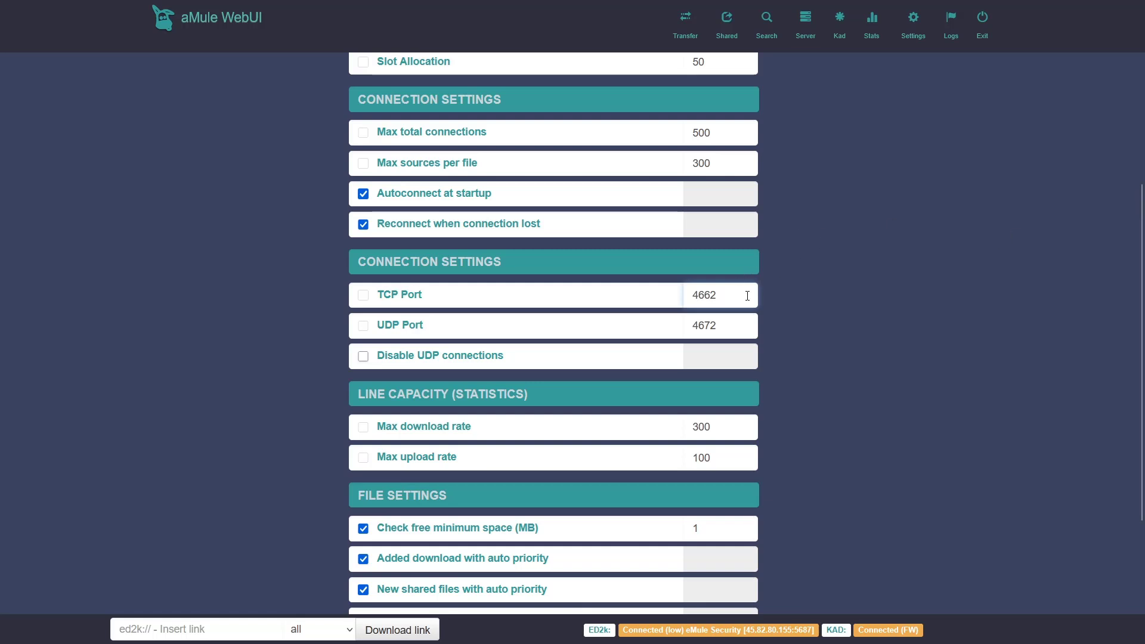
pyautogui.moveTo(744, 290); pyautogui.dragTo(649, 288)
pyautogui.write('51000')
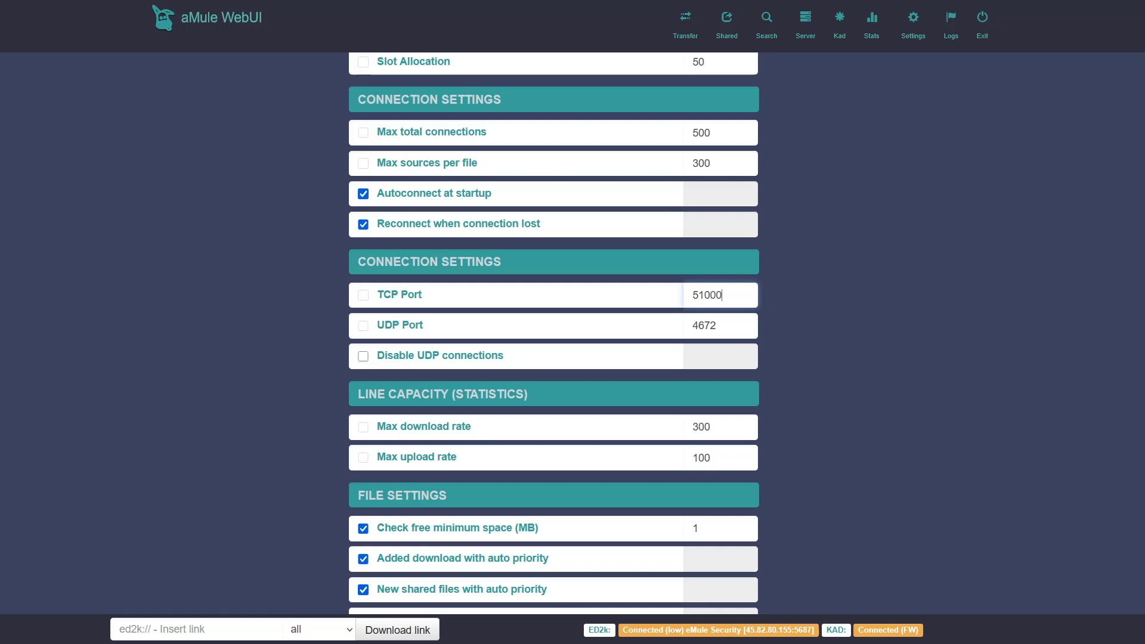
pyautogui.press('Tab')
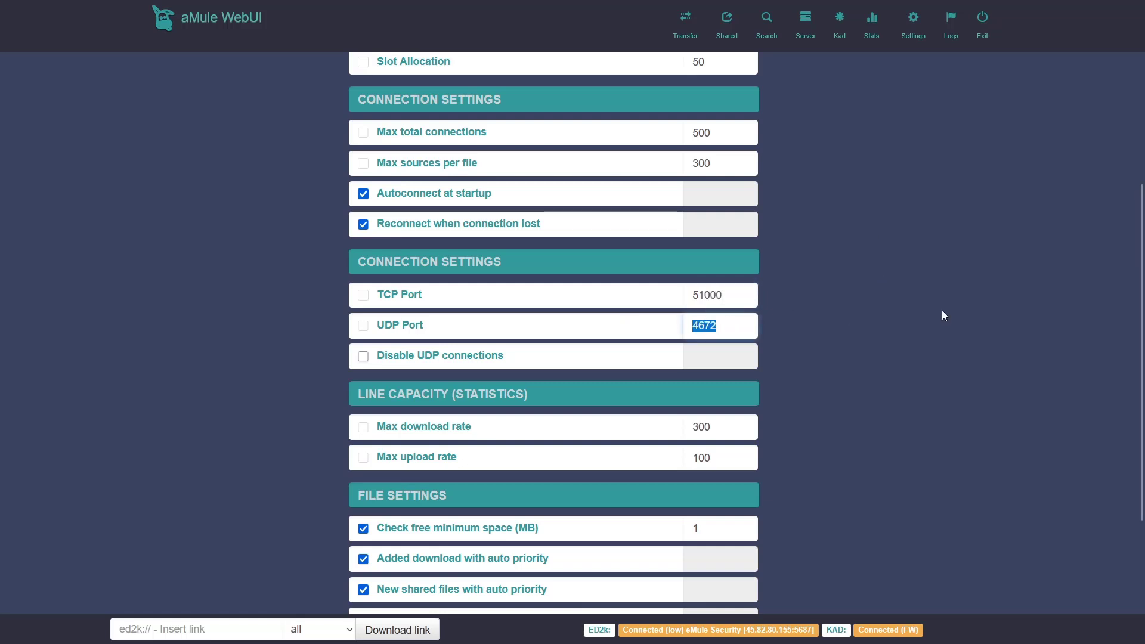
pyautogui.write('51001')
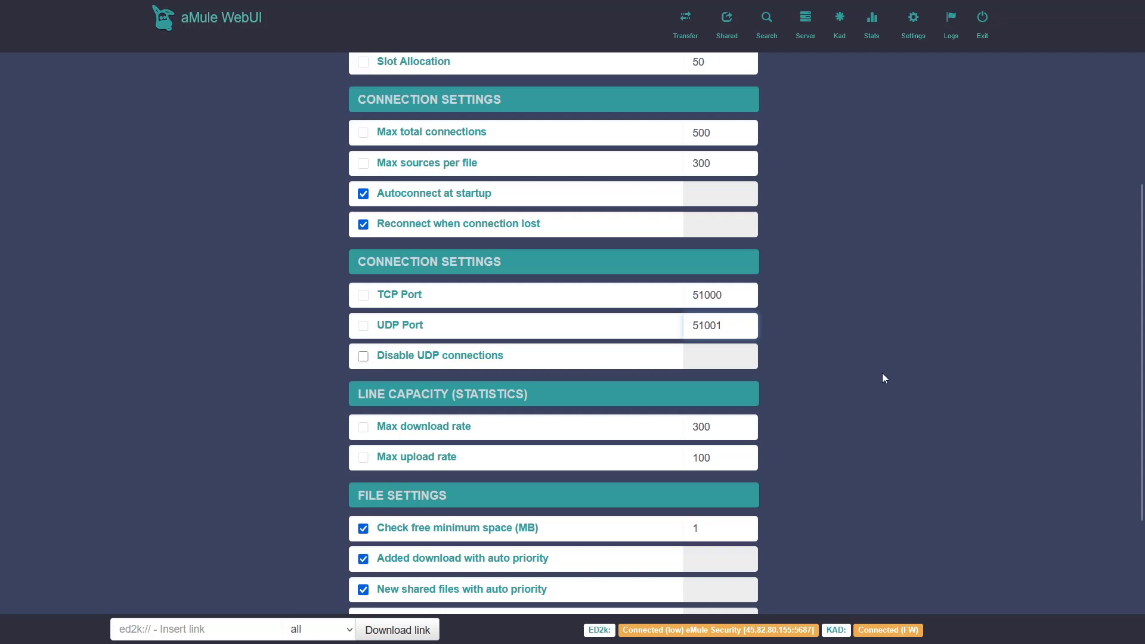
# Apply the changed aMule preferences and look over the settings page
pyautogui.scroll(-3, 840, 332)
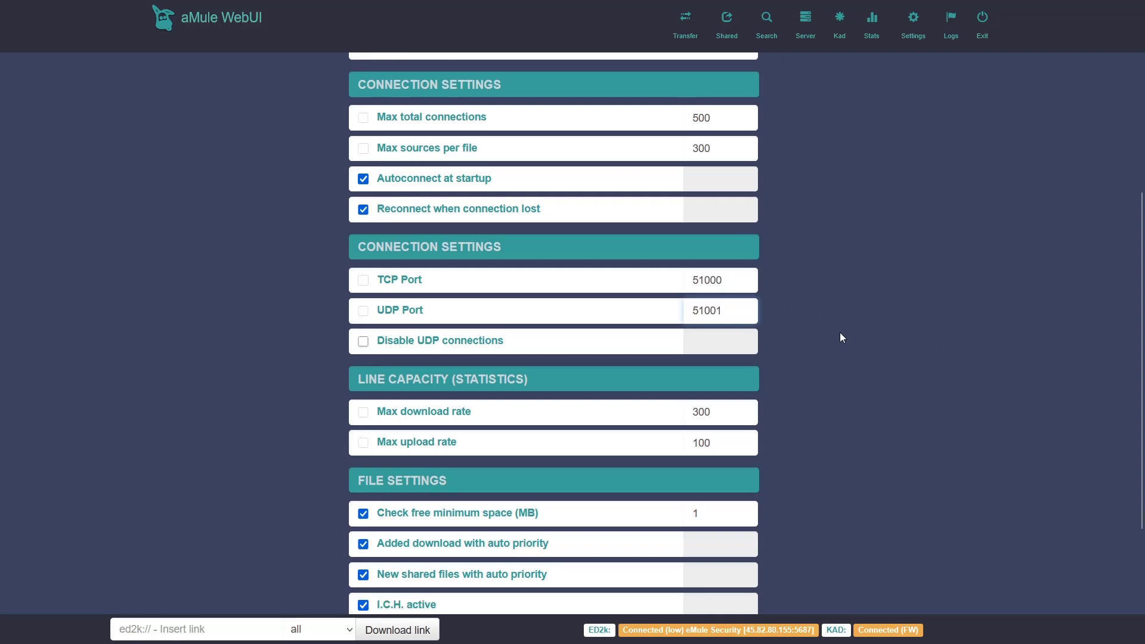
pyautogui.scroll(5, 840, 332)
pyautogui.scroll(3, 839, 332)
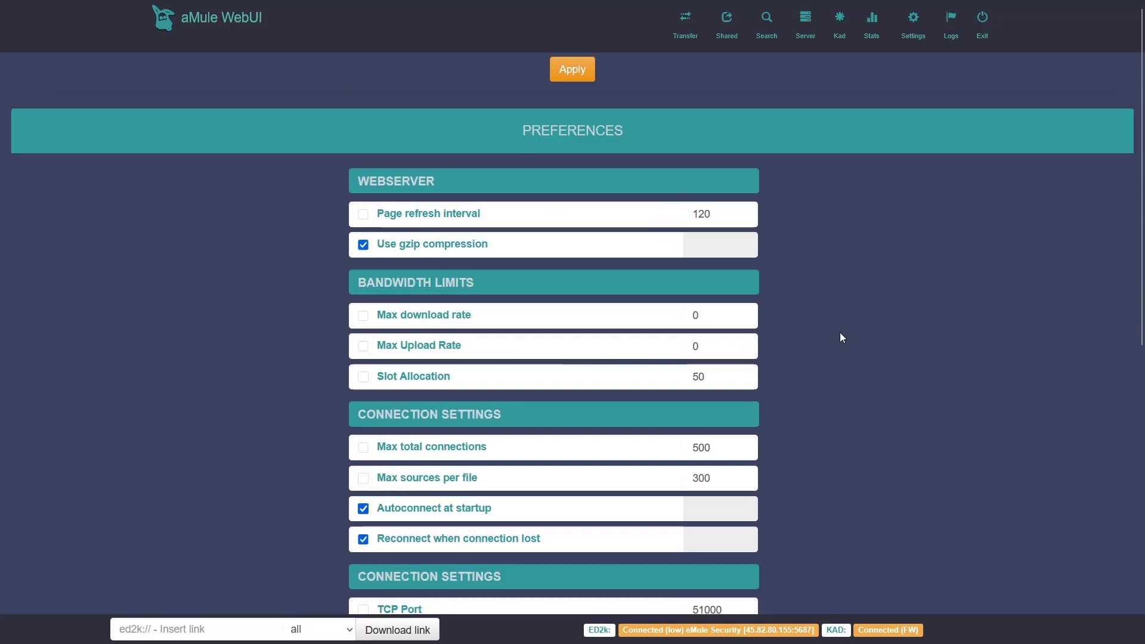
pyautogui.click(564, 76)
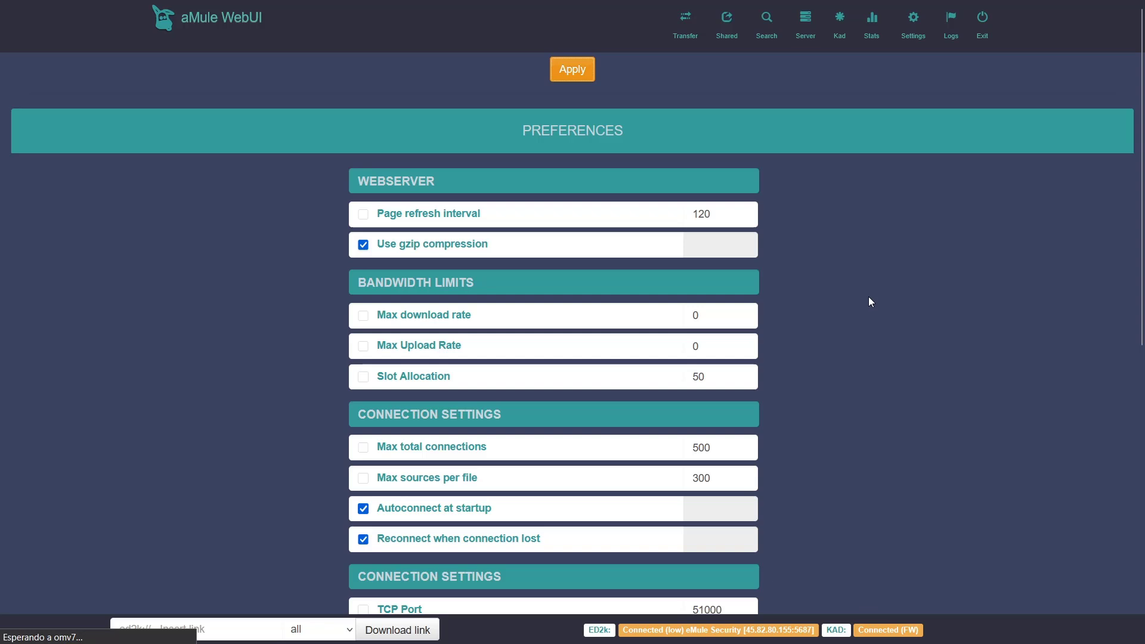
pyautogui.scroll(-8, 868, 298)
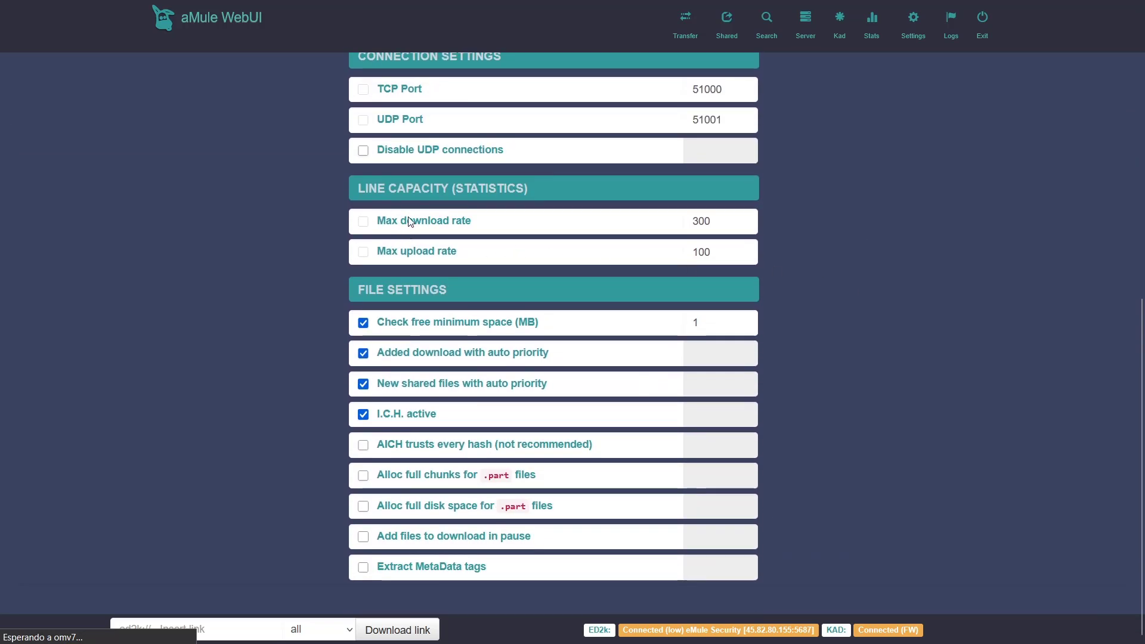
pyautogui.scroll(3, 412, 220)
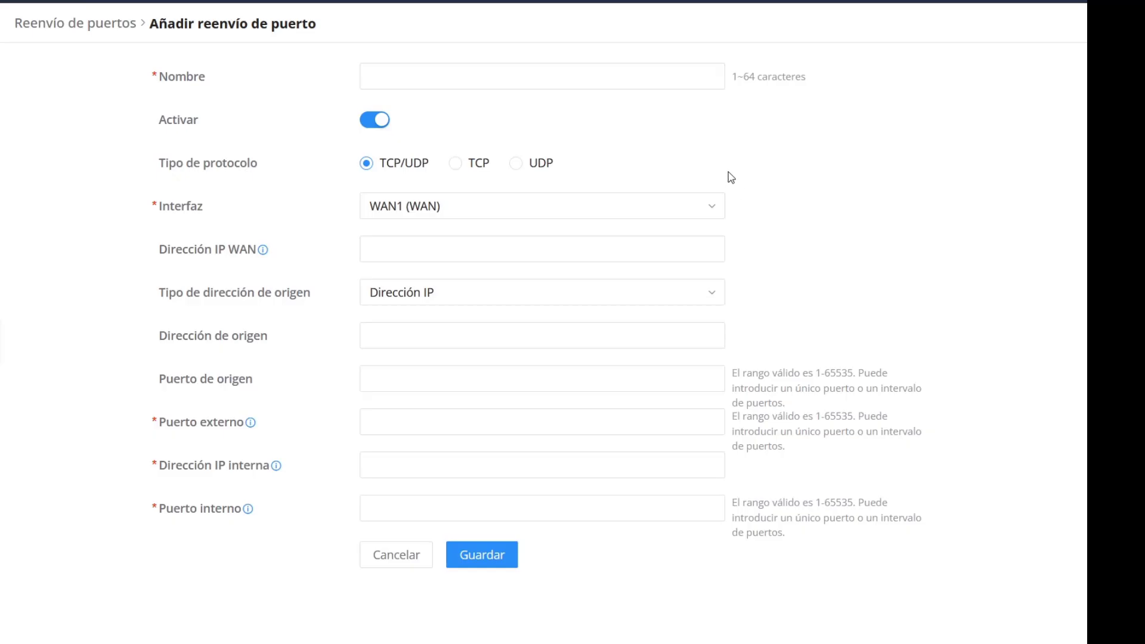
# Enter eMule as the name of the new port forwarding rule in the router
pyautogui.click(457, 82)
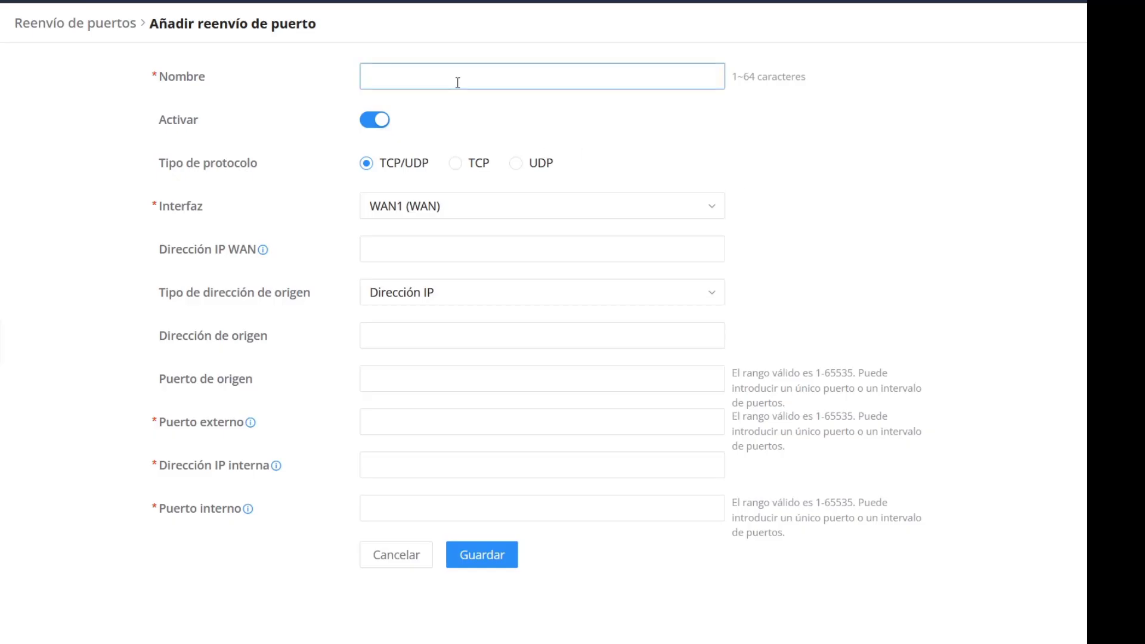
pyautogui.write('eMule')
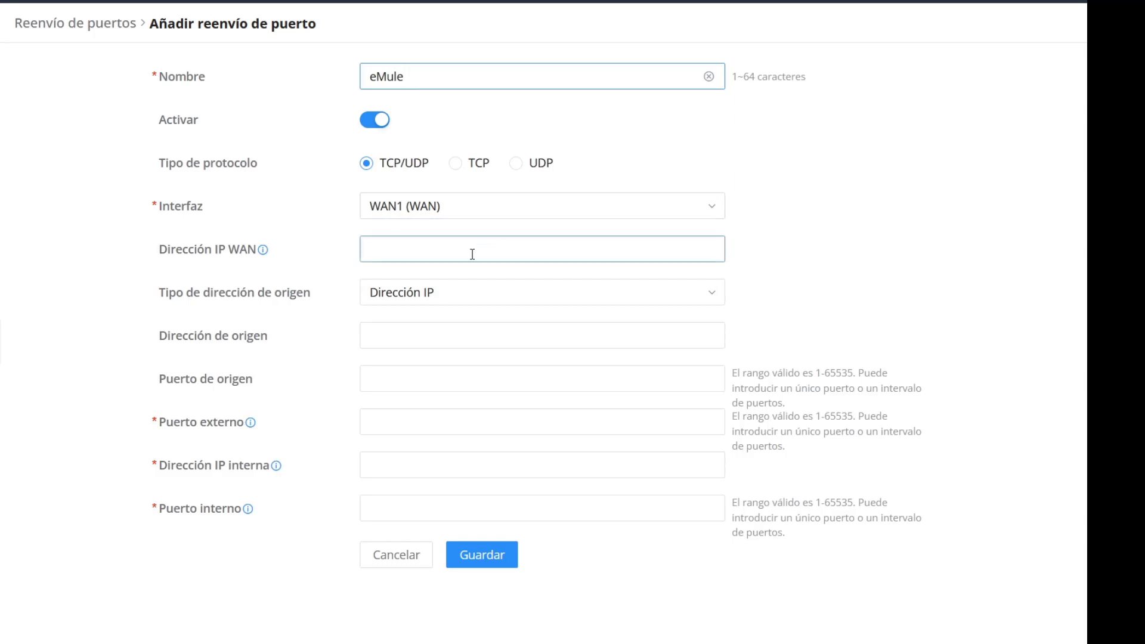
pyautogui.click(416, 255)
pyautogui.write('192')
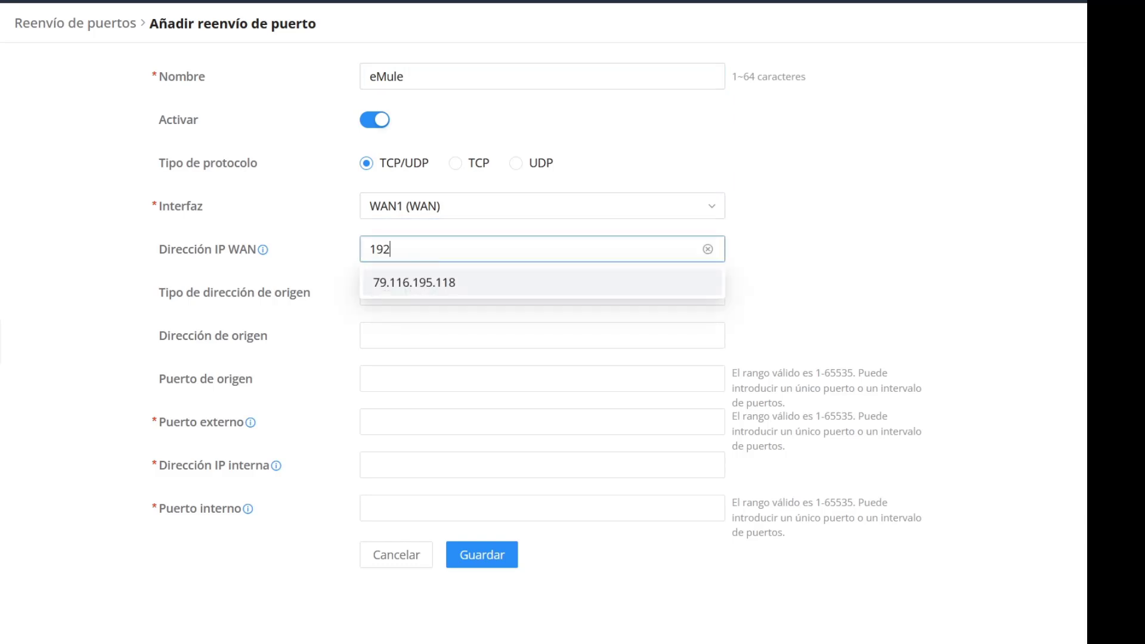
pyautogui.press('BackSpace')
pyautogui.press('BackSpace')
pyautogui.press('BackSpace')
pyautogui.click(321, 292)
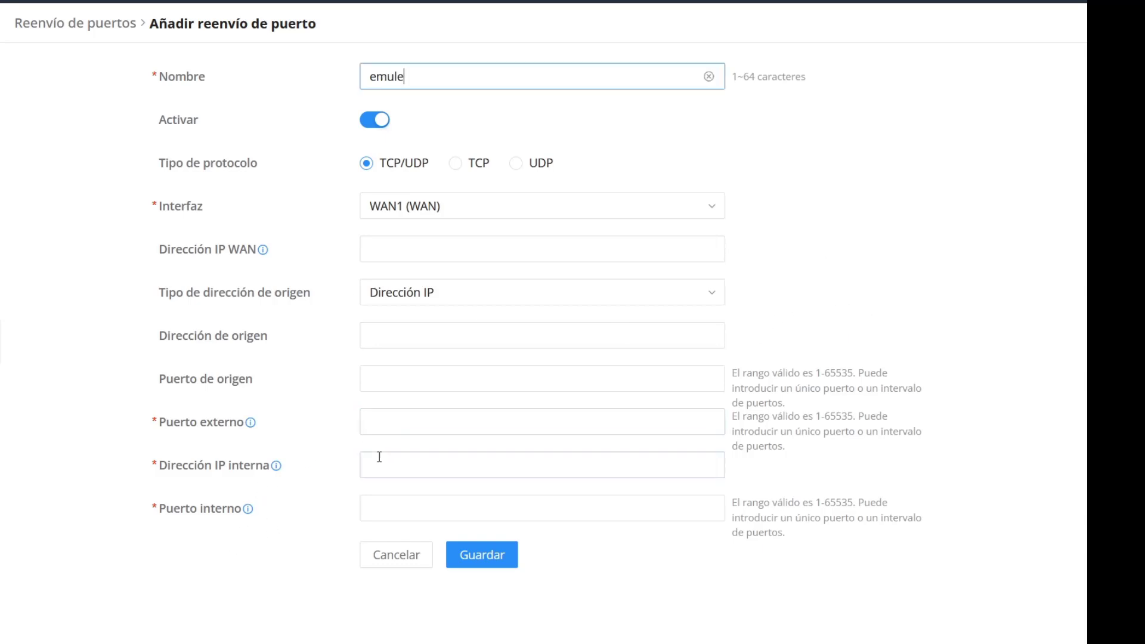
# Set the emule forwarding rule's protocol to TCP and both its external and internal ports to 51000
pyautogui.click(457, 167)
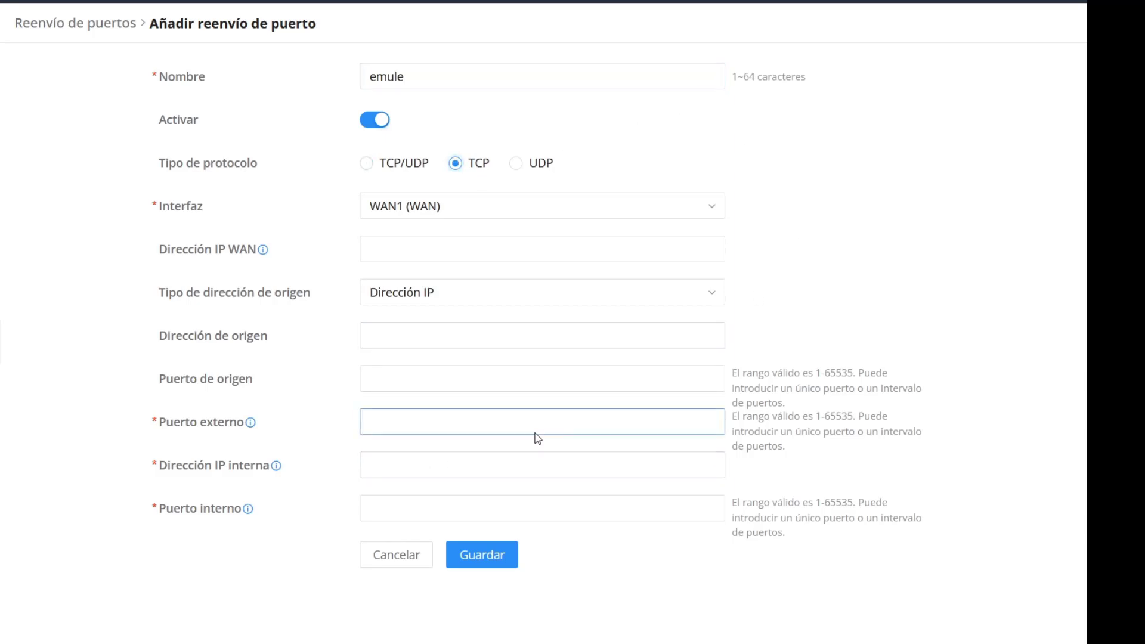
pyautogui.click(412, 423)
pyautogui.write('51000')
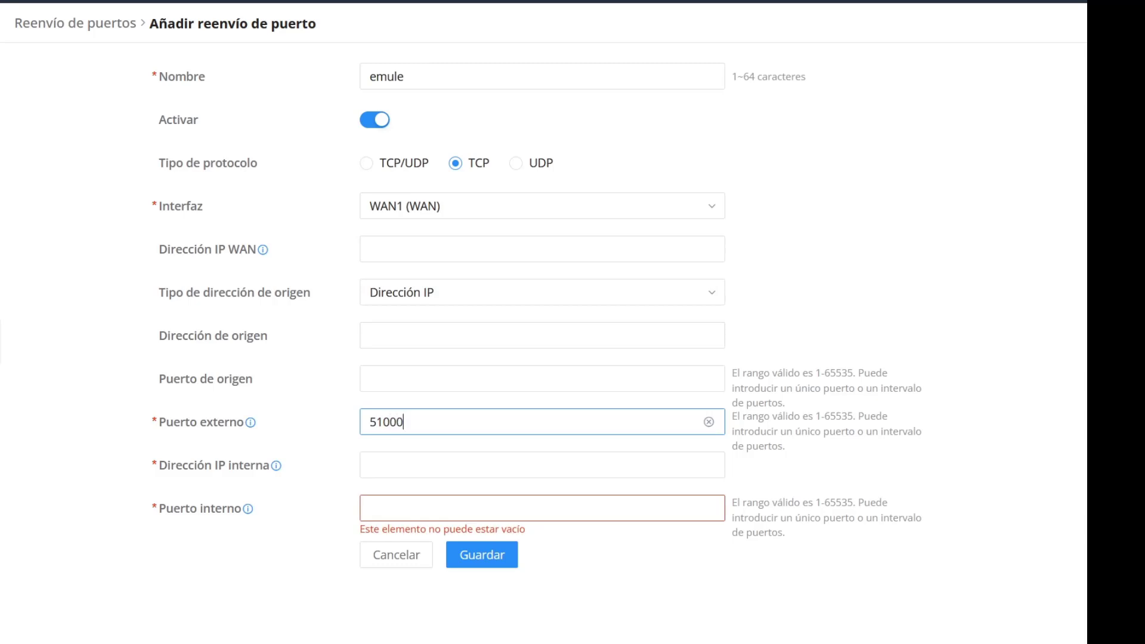
pyautogui.click(404, 510)
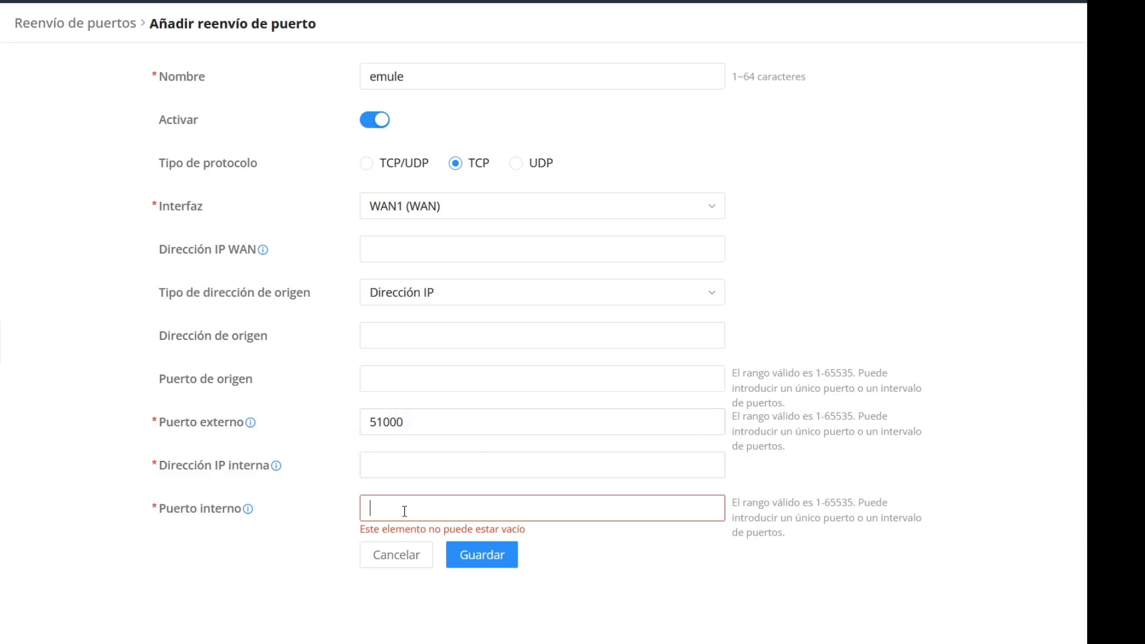
pyautogui.write('51000')
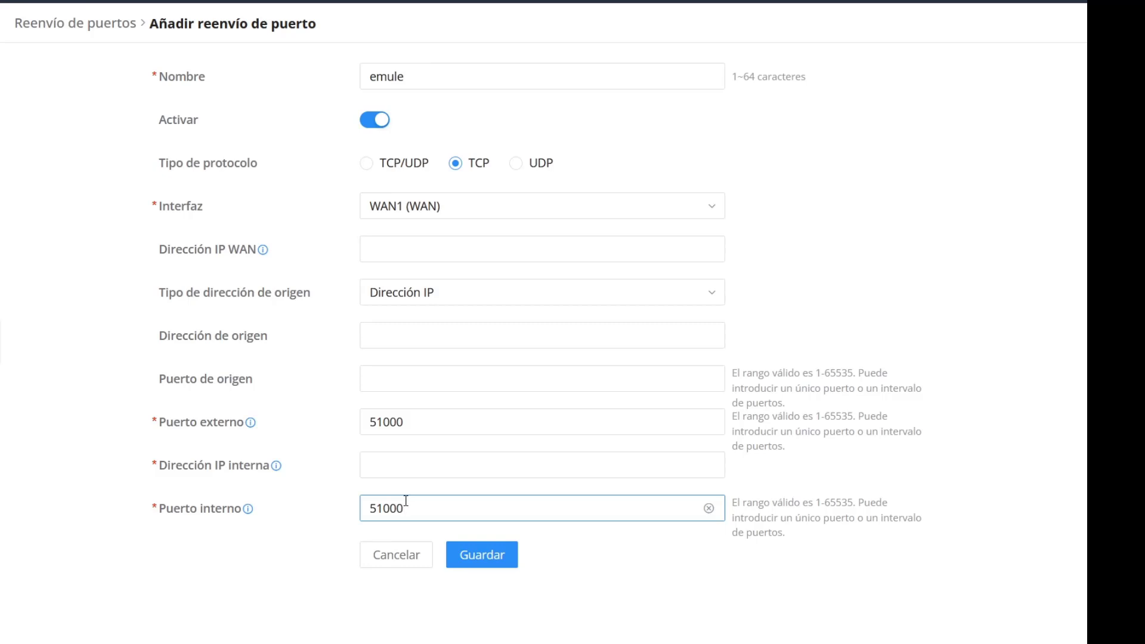
# Set the emule TCP rule's internal IP address to 192.168.1.244
pyautogui.click(392, 468)
pyautogui.write('192.')
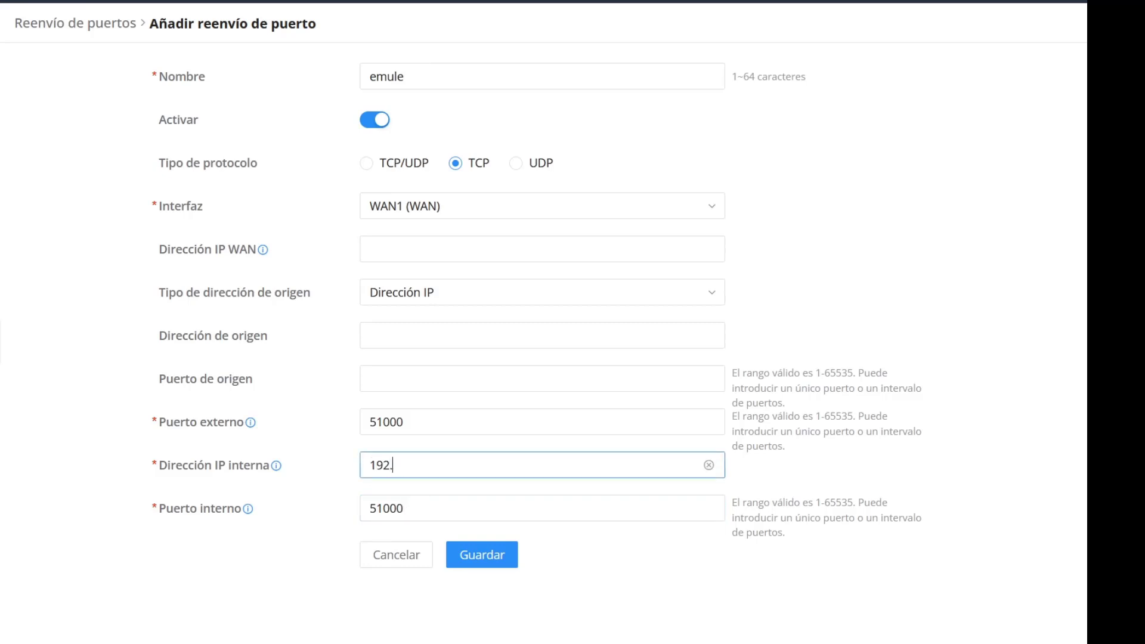
pyautogui.write('168.1.244')
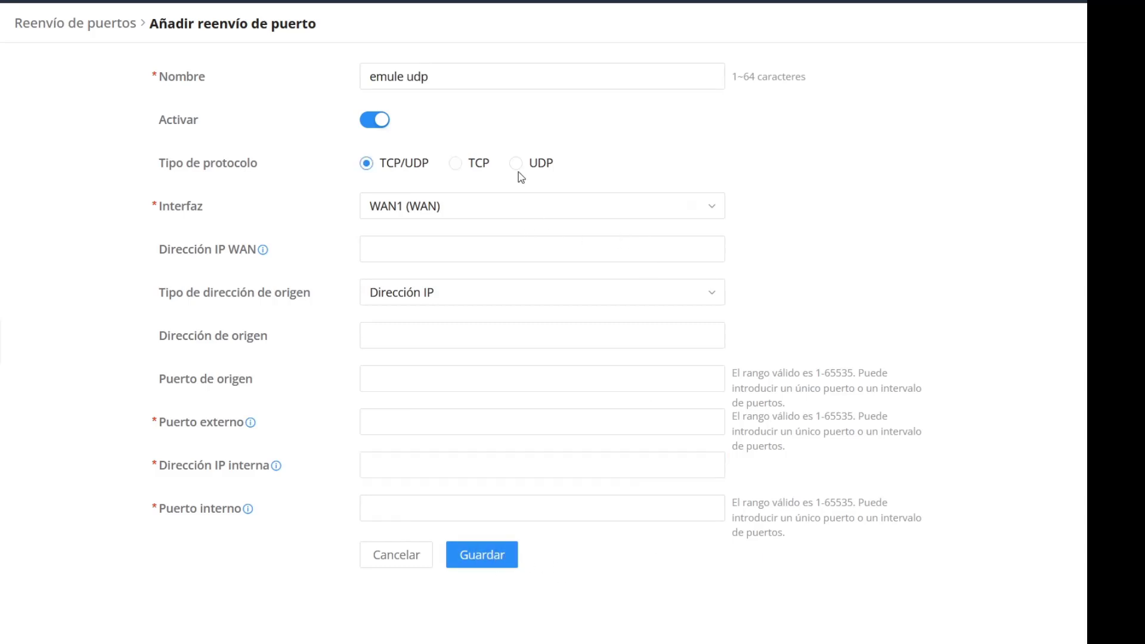
# Set the protocol to UDP and the external port to 51001 for a second forwarding rule named emule udp
pyautogui.click(513, 164)
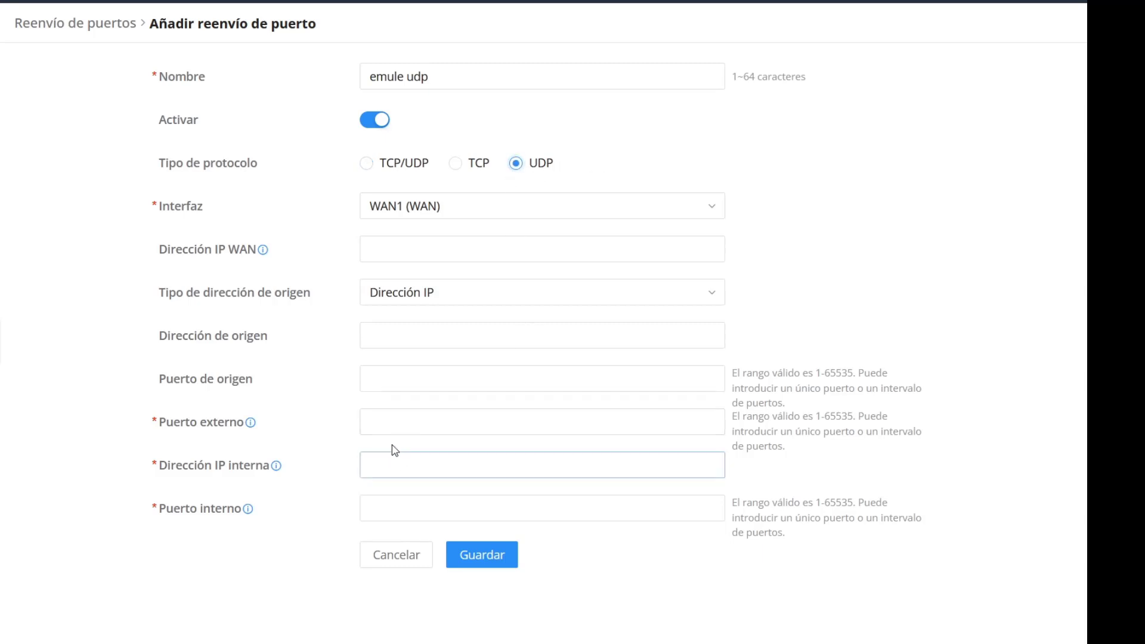
pyautogui.click(401, 424)
pyautogui.write('51001')
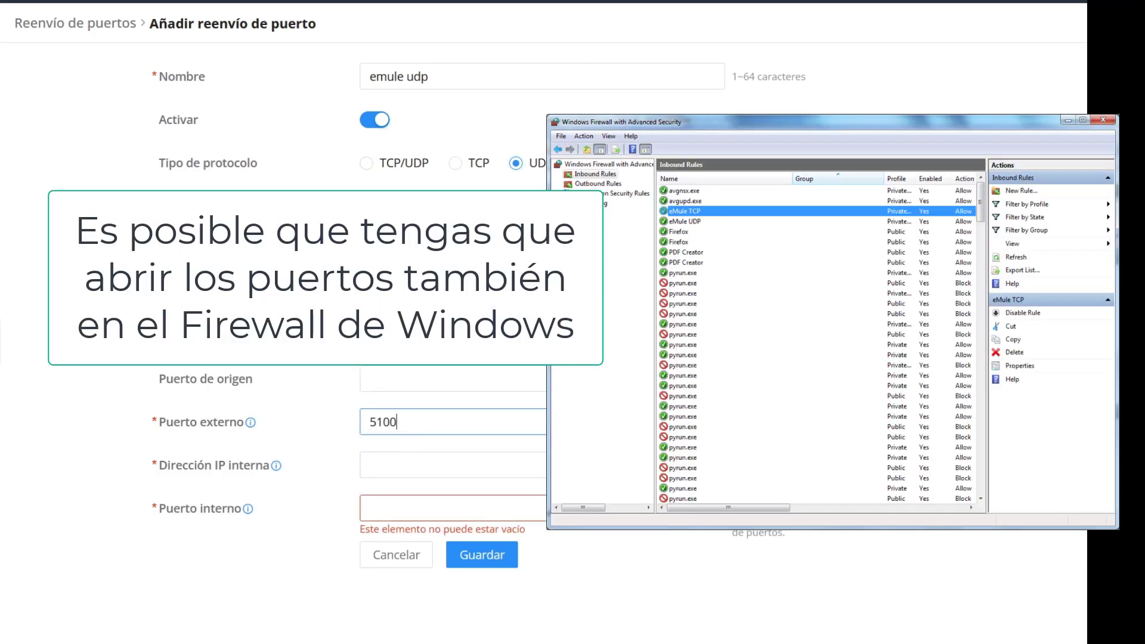
# Set the emule udp rule's internal IP address to 192.168.1.244 and fill in its internal port
pyautogui.click(422, 472)
pyautogui.write('192')
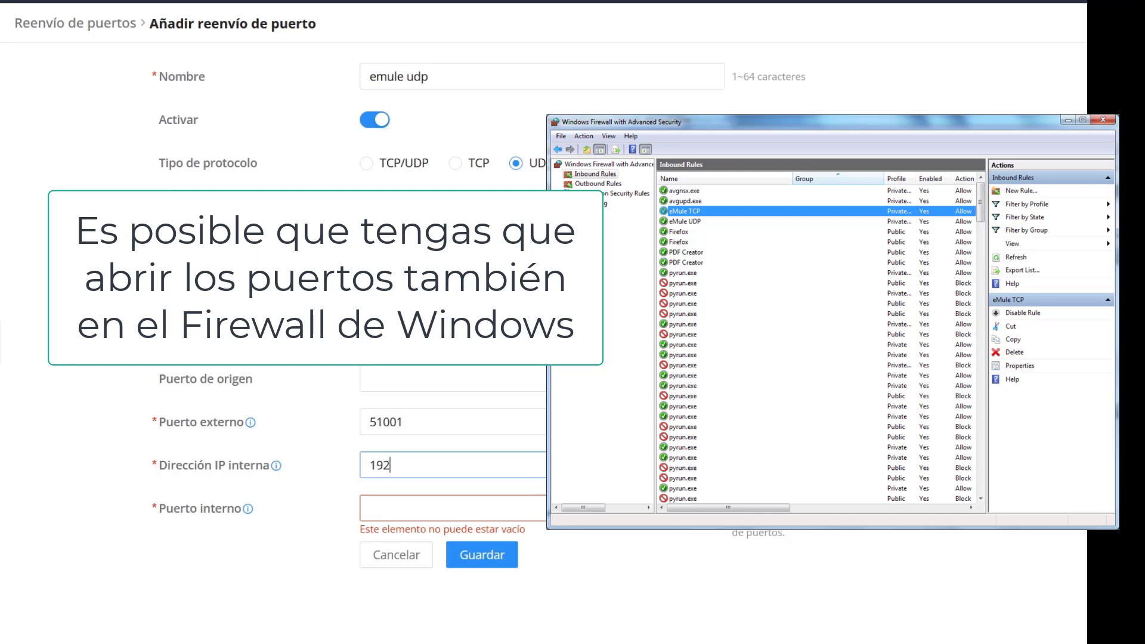
pyautogui.write('.168.1.244')
pyautogui.click(421, 510)
pyautogui.write('51')
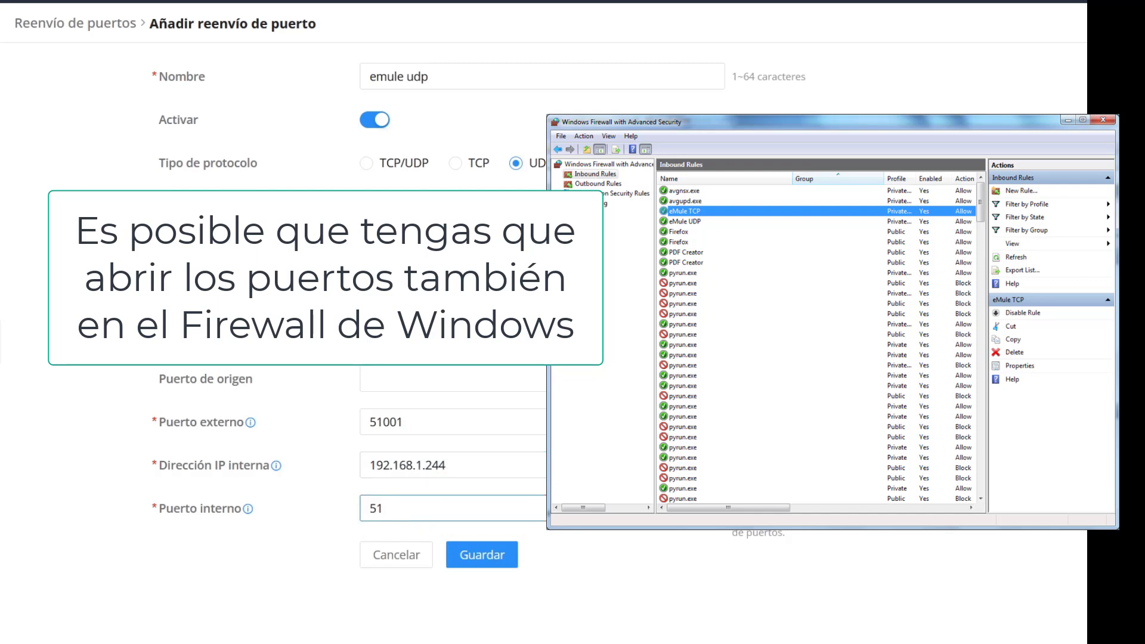